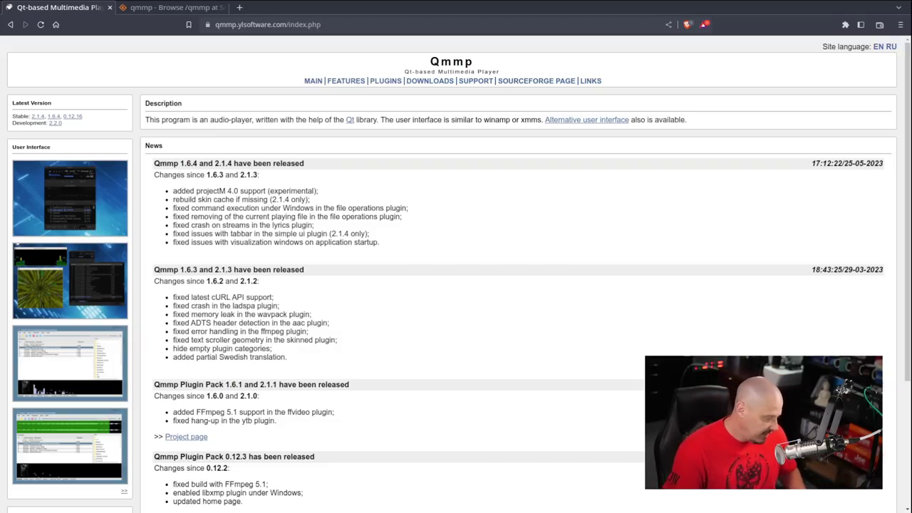
Step: On an empty workspace, open a terminal with enlarged text
key("super+1")
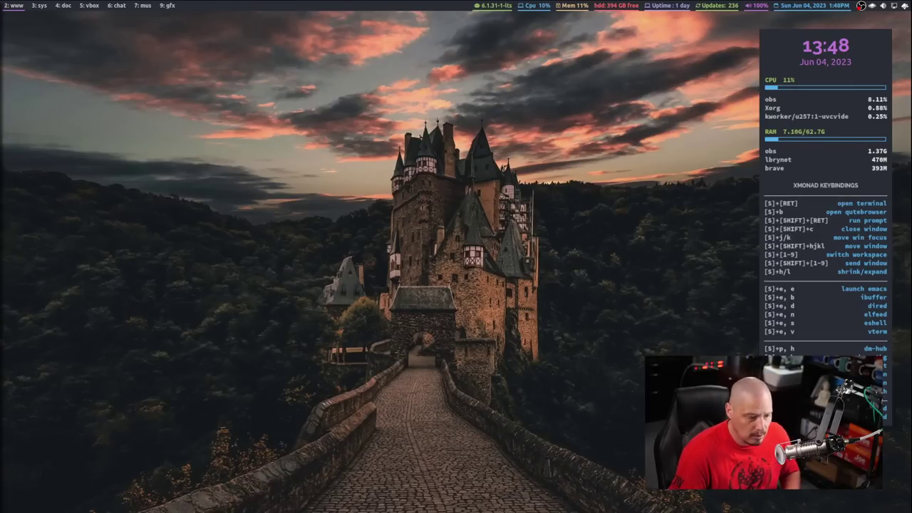
key("super+Return")
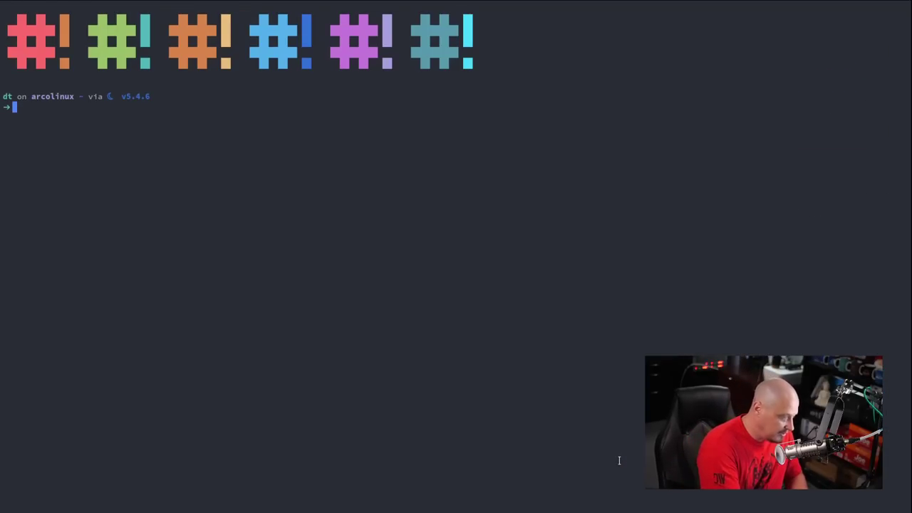
key("ctrl+equal")
key("ctrl+equal")
key("ctrl+equal")
key("ctrl+equal")
key("ctrl+equal")
key("ctrl+equal")
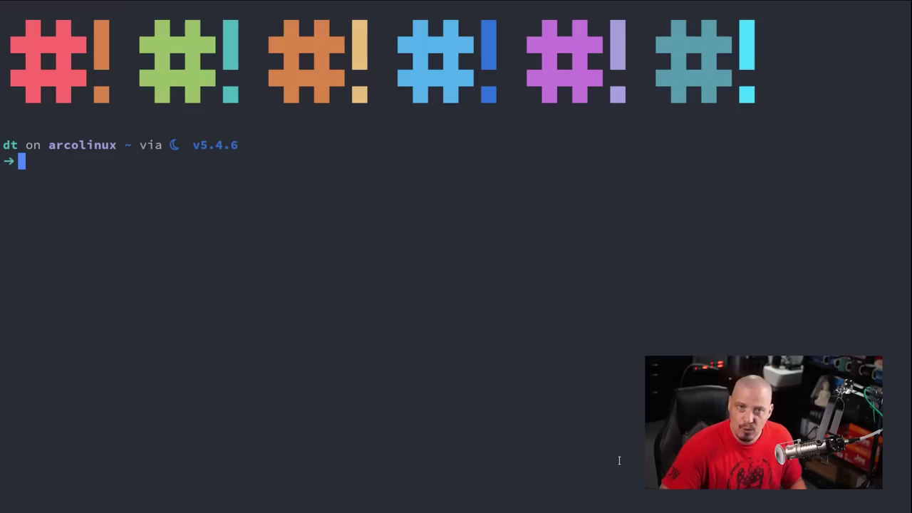
Step: Bring up the 'sudo pacman -S qmmp' command, clear it without running, and close the terminal
type("sudo p")
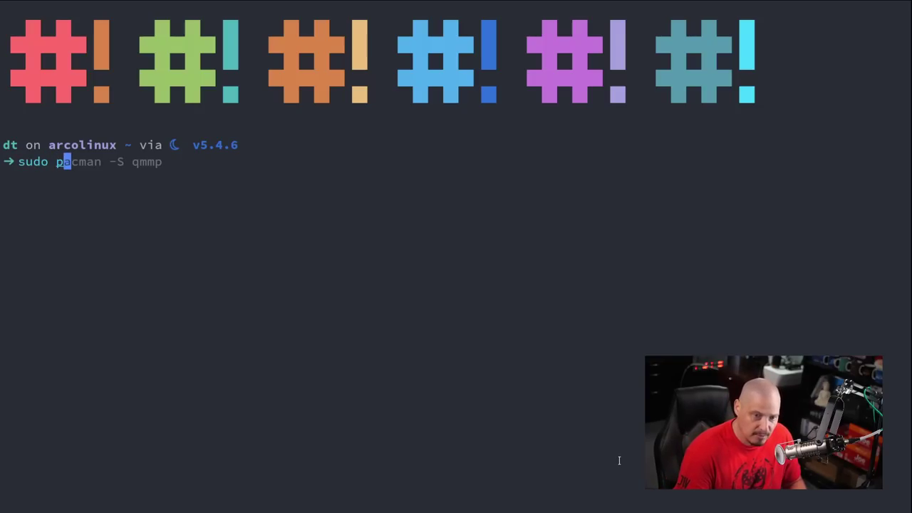
key("Right")
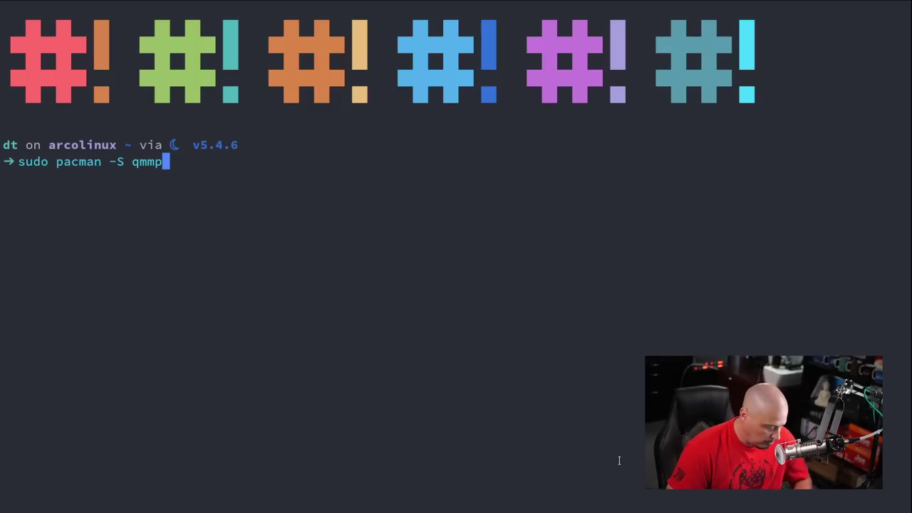
key("BackSpace")
key("BackSpace")
key("BackSpace")
key("BackSpace")
key("BackSpace")
key("BackSpace")
key("BackSpace")
key("BackSpace")
key("BackSpace")
key("BackSpace")
key("BackSpace")
key("BackSpace")
key("BackSpace")
key("BackSpace")
key("BackSpace")
key("BackSpace")
key("BackSpace")
key("BackSpace")
key("BackSpace")
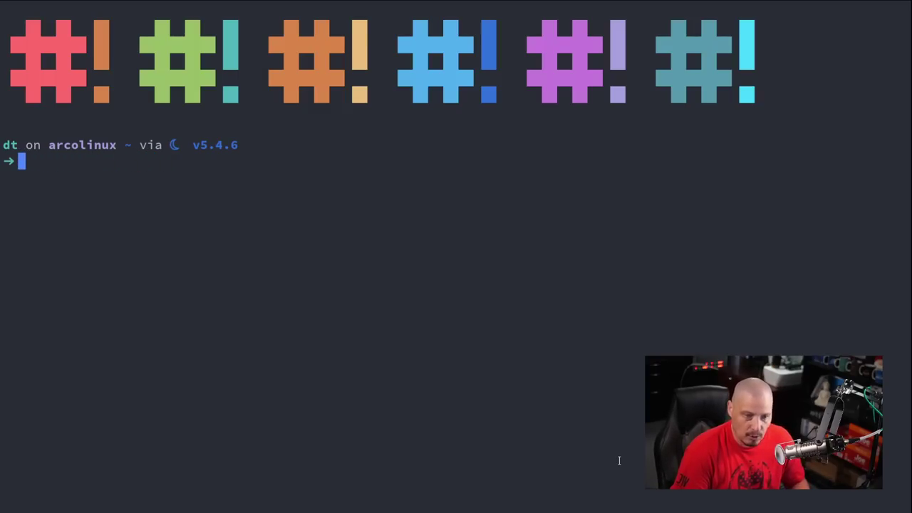
key("super+shift+c")
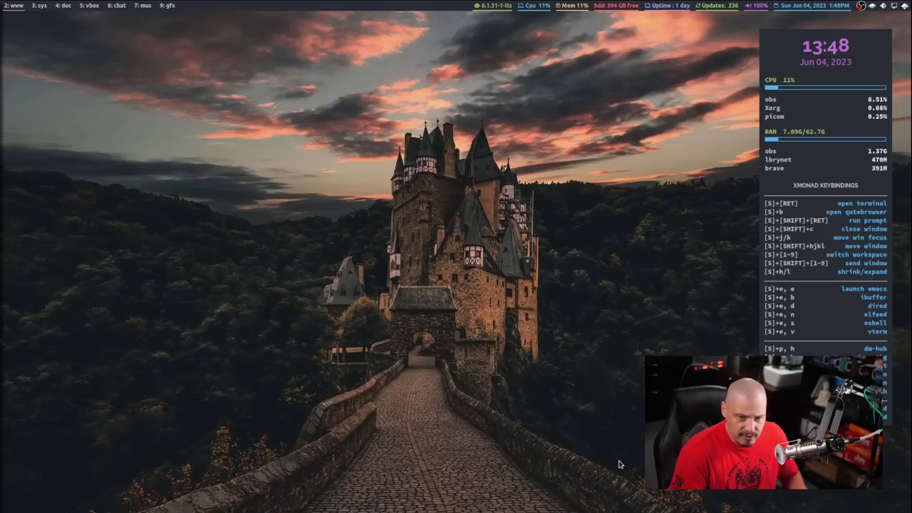
Step: Launch Qmmp from dmenu by entering 'qmmp'
key("super+shift+Return")
type("qm")
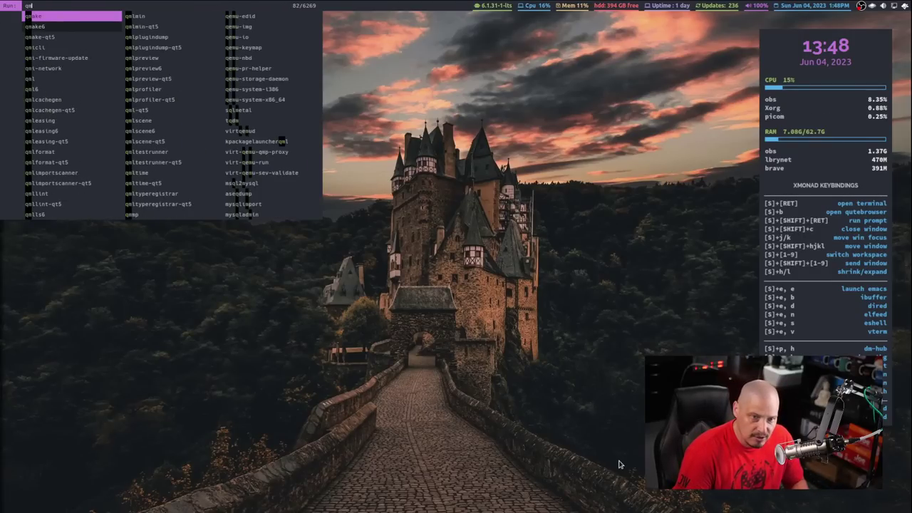
type("mp")
key("Return")
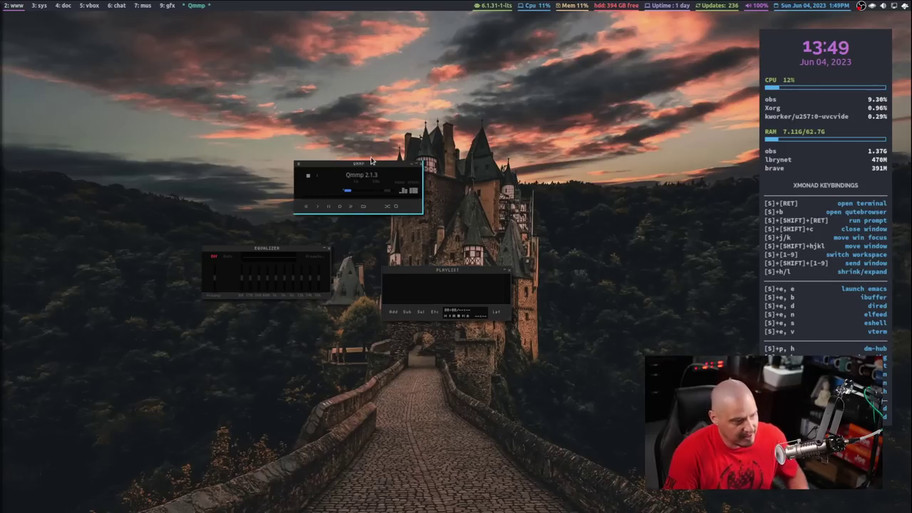
Step: Enable View > Double Size from the player's context menu
right_click(299, 167)
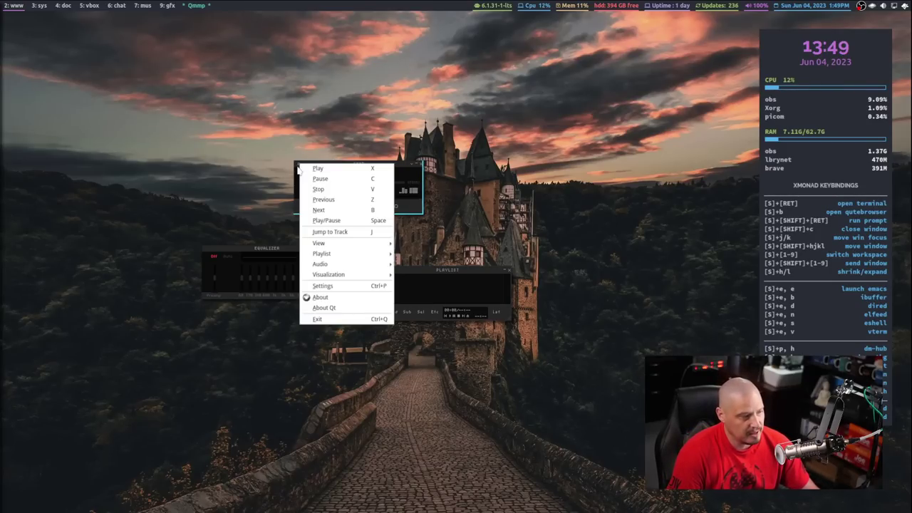
mouse_move(336, 268)
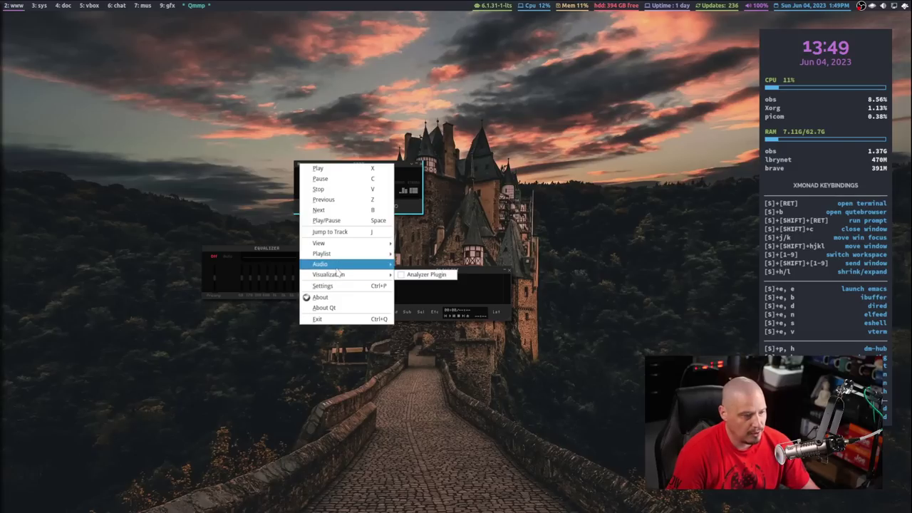
mouse_move(334, 244)
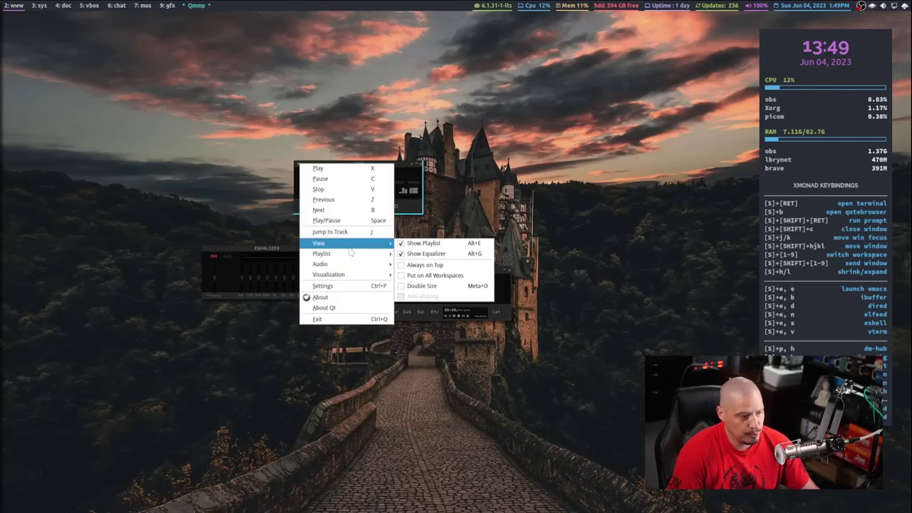
left_click(421, 286)
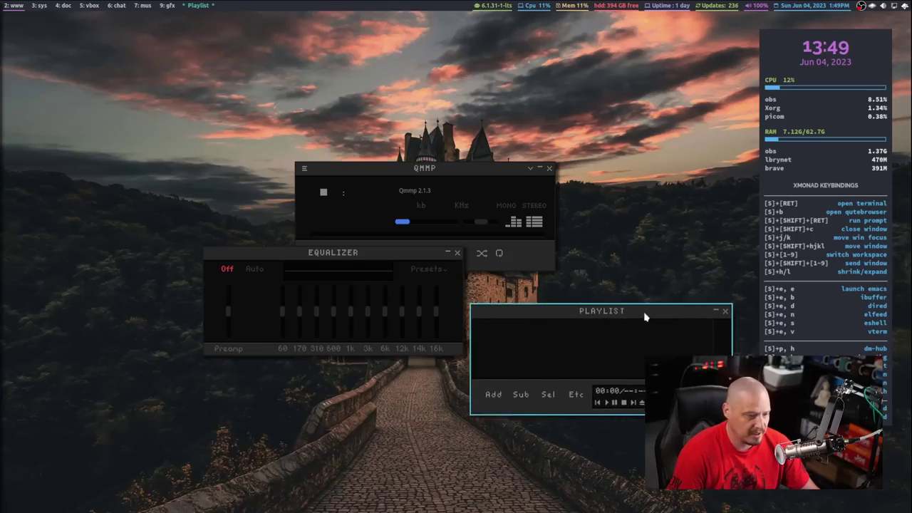
Step: Dock the playlist under the main player and the equalizer below the playlist
left_click_drag(459, 177, 386, 96)
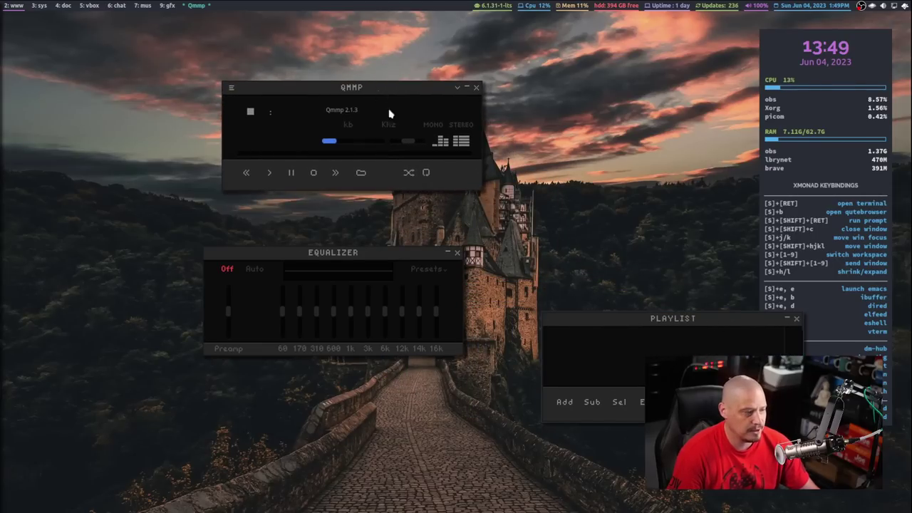
left_click_drag(360, 255, 368, 237)
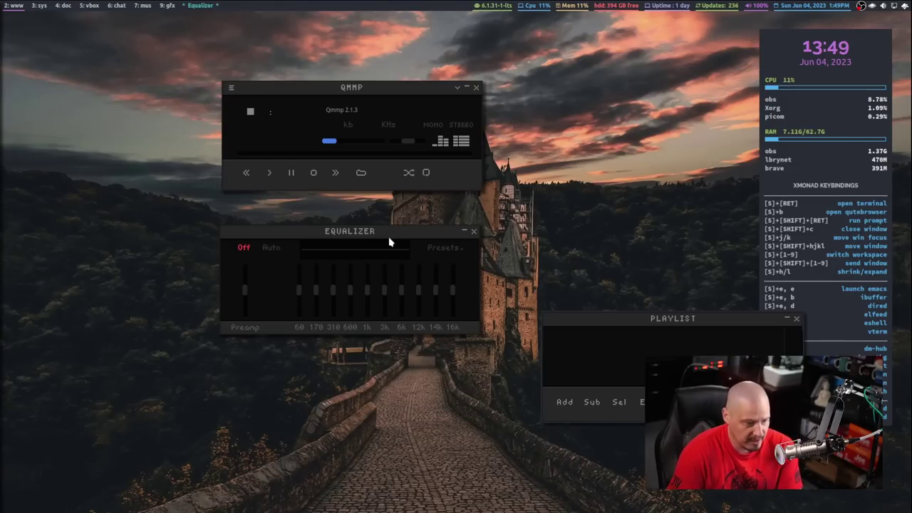
left_click_drag(646, 320, 223, 354)
left_click_drag(362, 238, 586, 222)
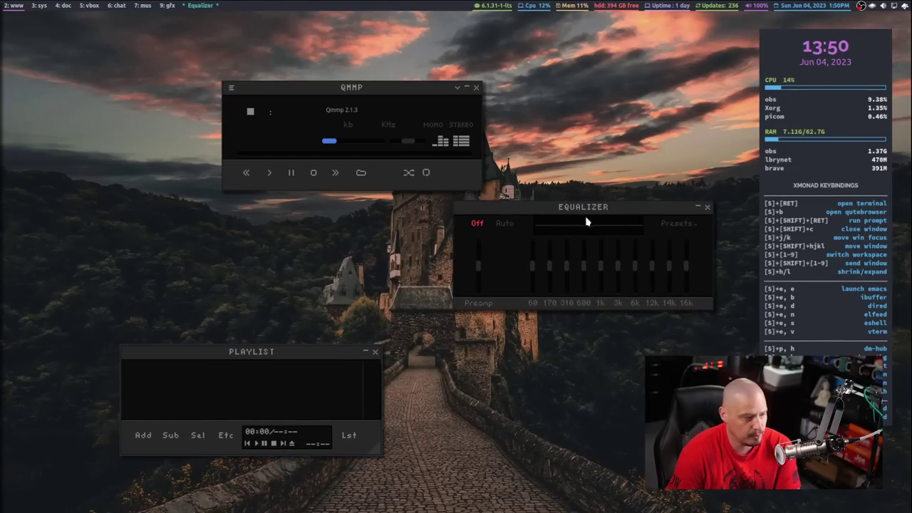
left_click_drag(399, 91, 293, 100)
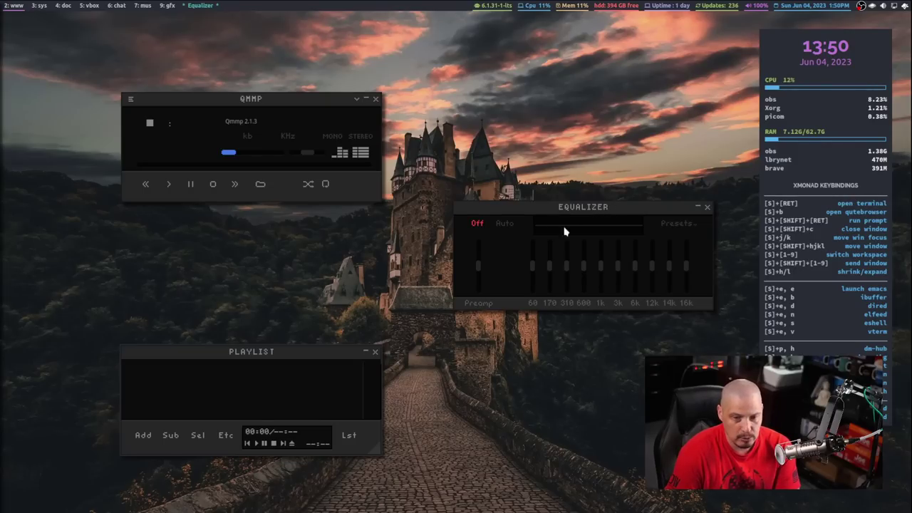
left_click_drag(284, 354, 291, 213)
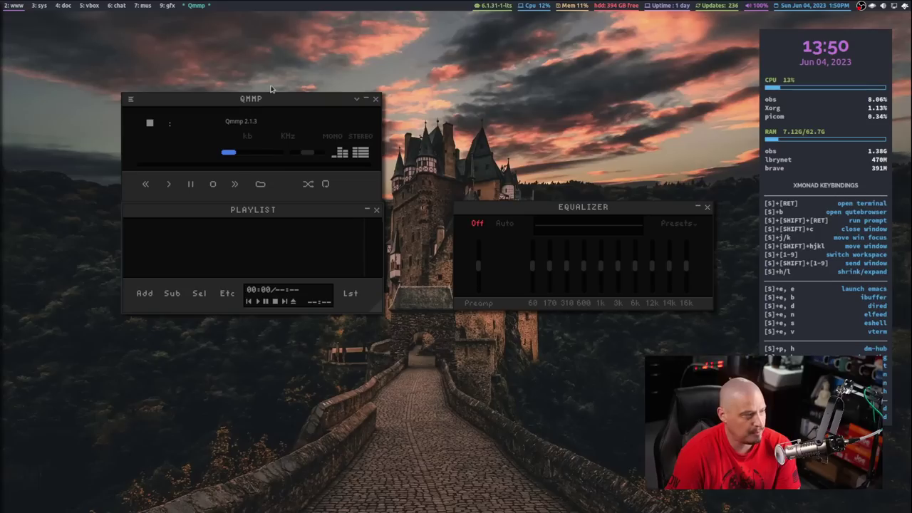
left_click_drag(248, 100, 287, 100)
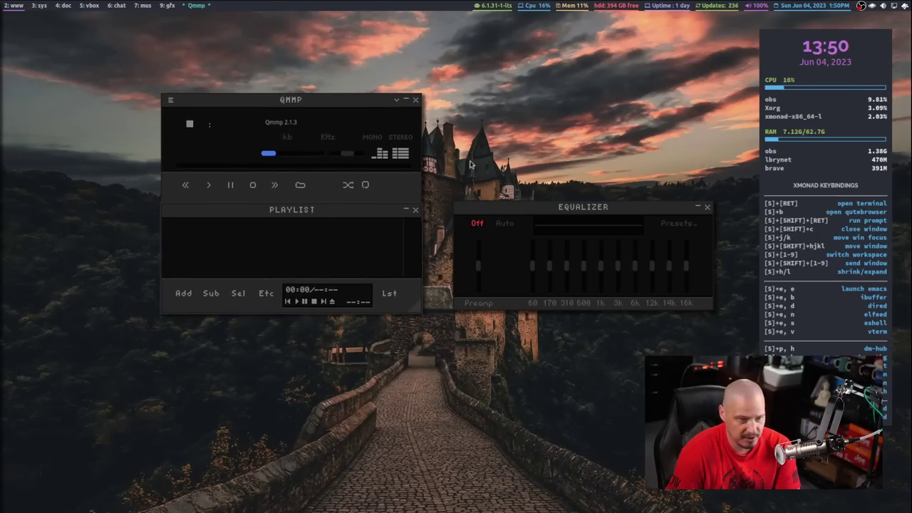
left_click_drag(601, 210, 313, 324)
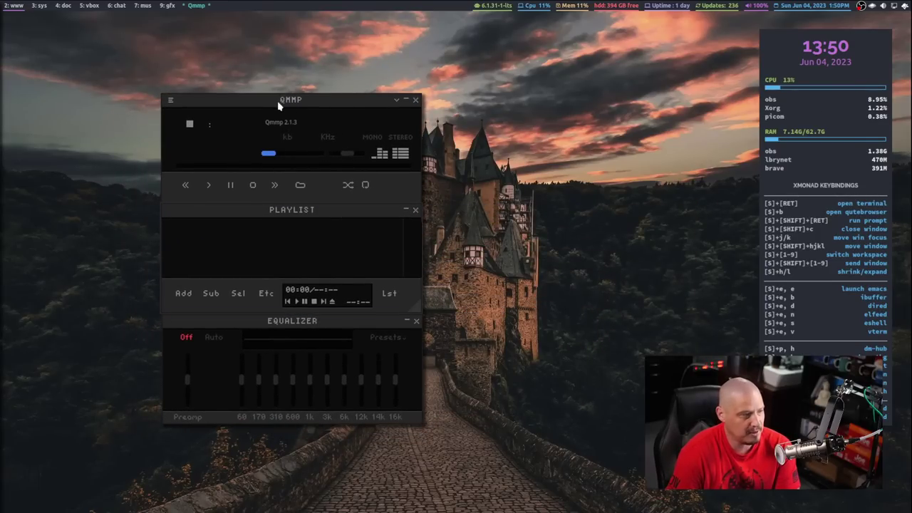
Step: Move the stack right and reorder it to main player, equalizer, then playlist
left_click_drag(278, 100, 472, 108)
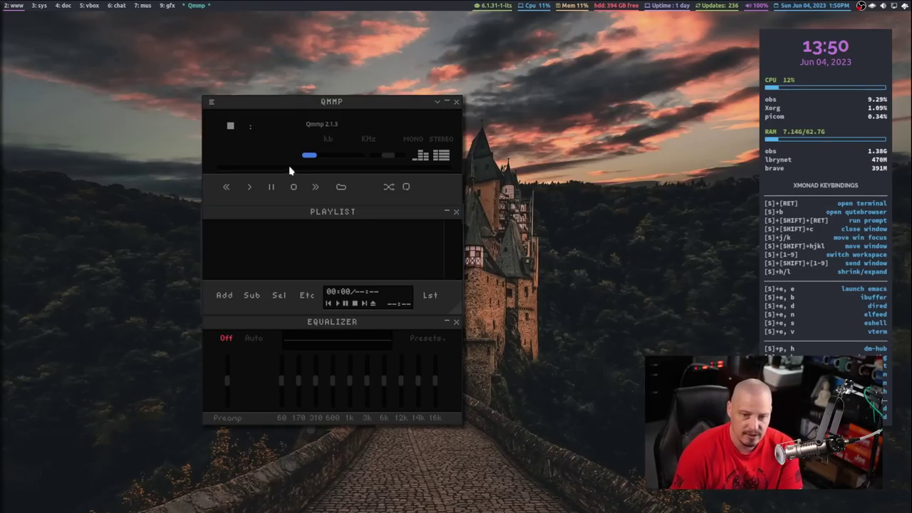
left_click_drag(354, 98, 477, 86)
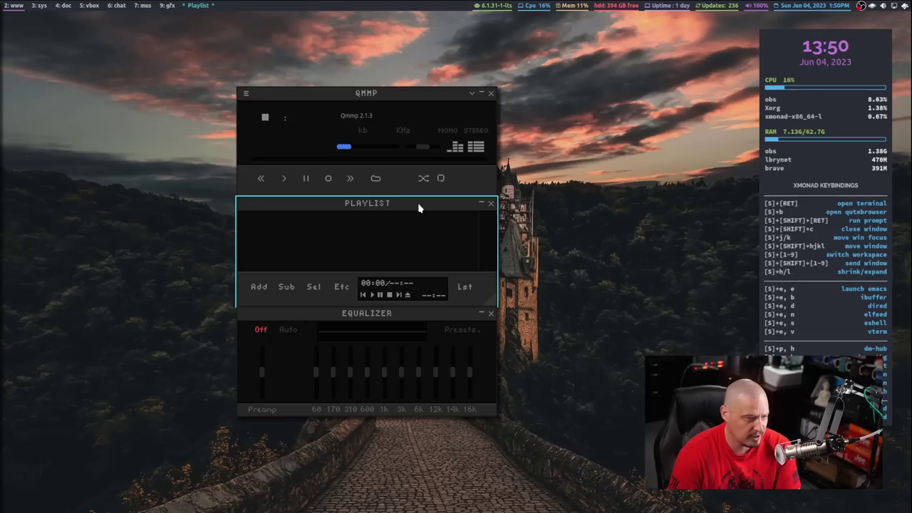
left_click_drag(410, 210, 415, 416)
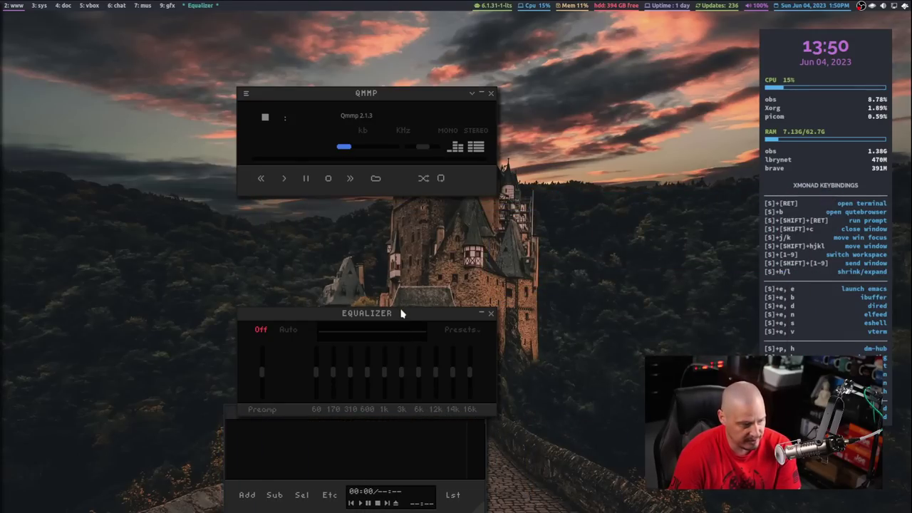
left_click_drag(401, 311, 401, 203)
left_click_drag(361, 411, 375, 315)
left_click_drag(331, 98, 302, 92)
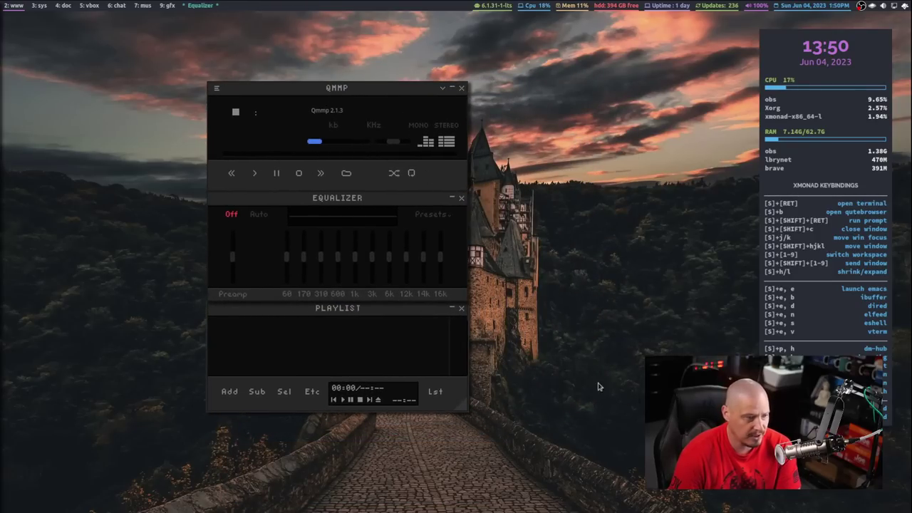
Step: Shade and unshade the playlist and equalizer windows through their title bars
double_click(361, 310)
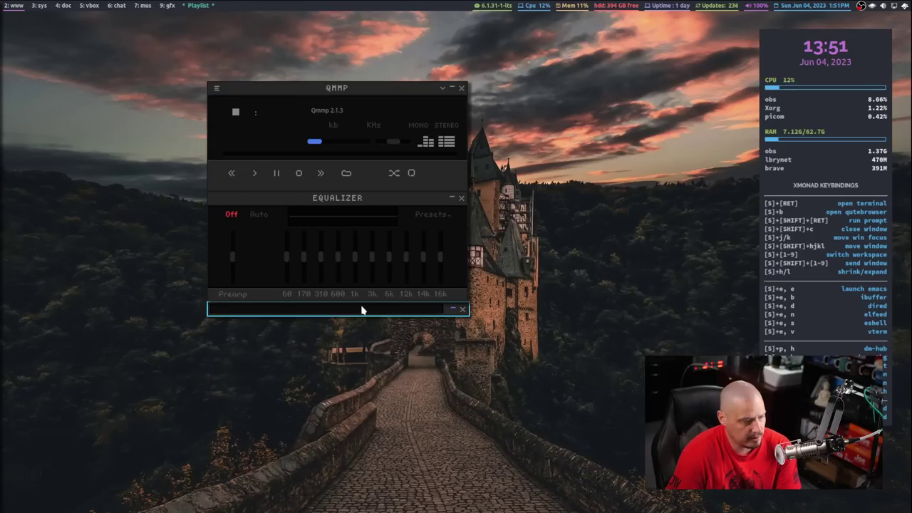
double_click(408, 310)
double_click(400, 205)
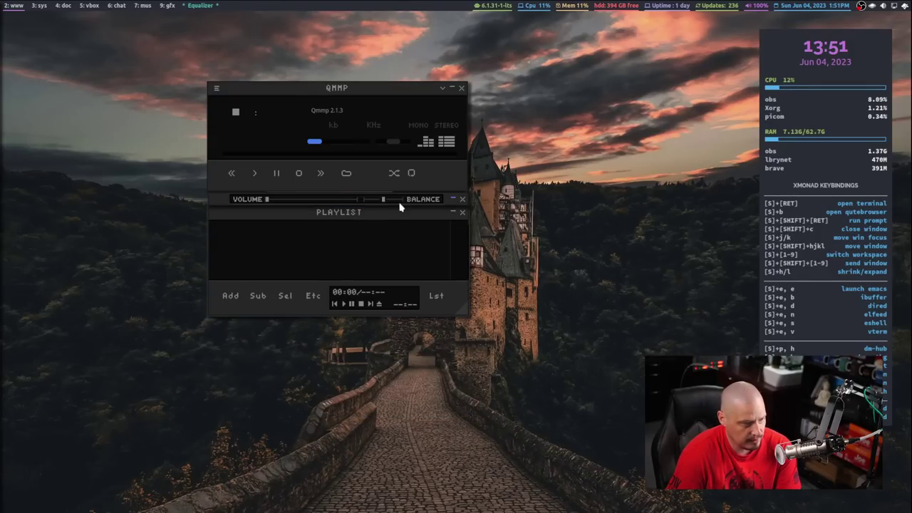
double_click(393, 213)
double_click(392, 214)
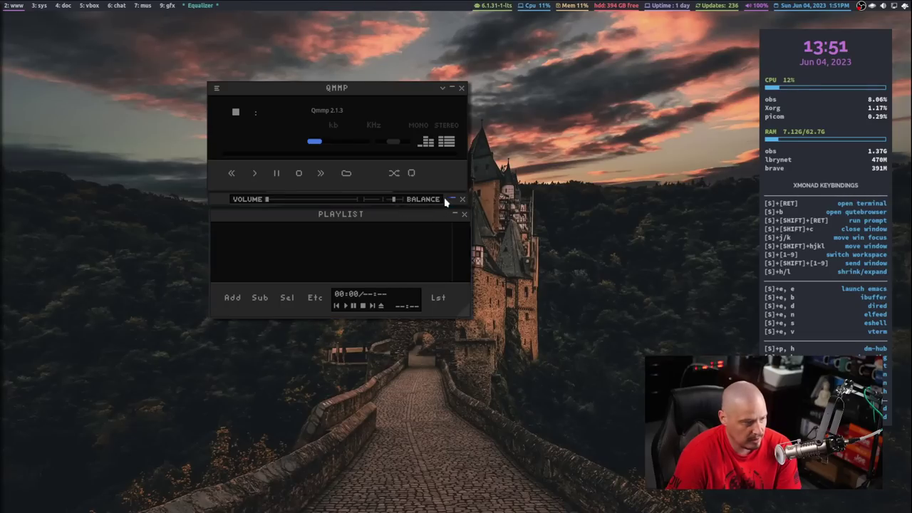
double_click(221, 202)
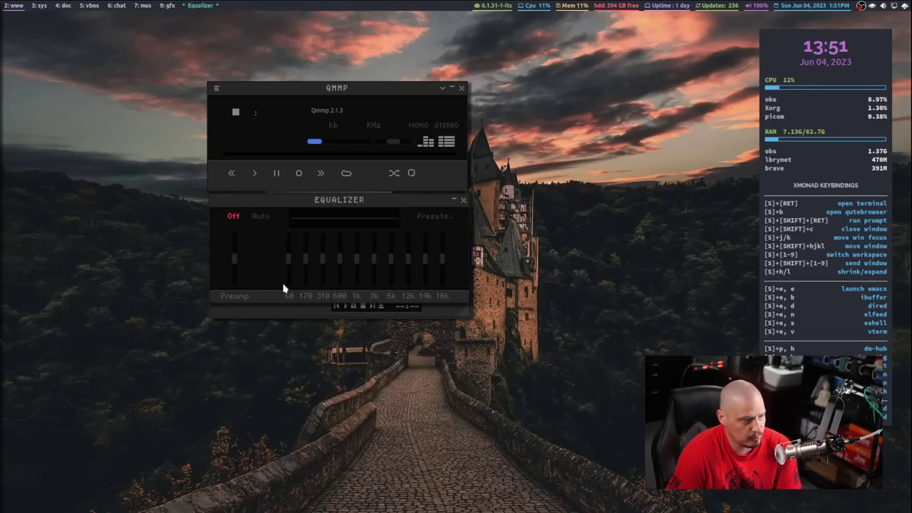
Step: Re-dock the playlist directly under the main window, with the equalizer beneath it
left_click_drag(397, 240, 387, 326)
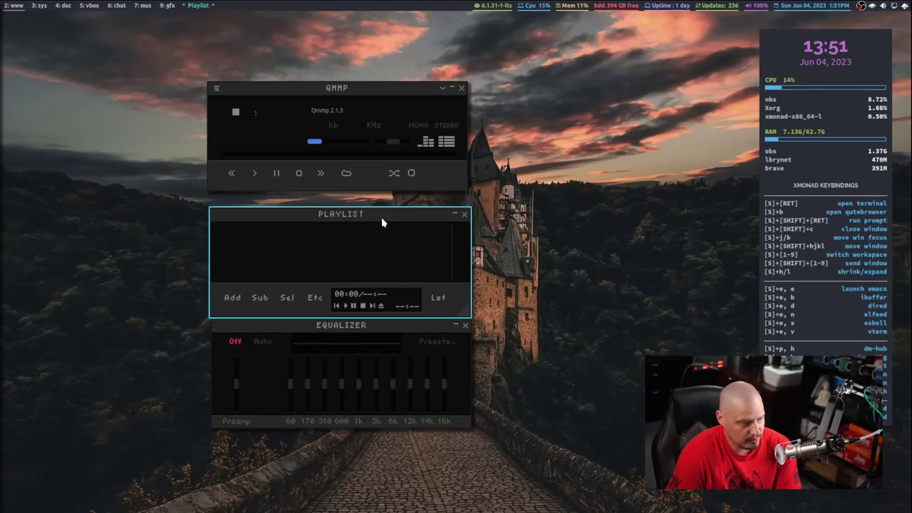
left_click_drag(382, 223, 380, 193)
left_click_drag(381, 325, 372, 306)
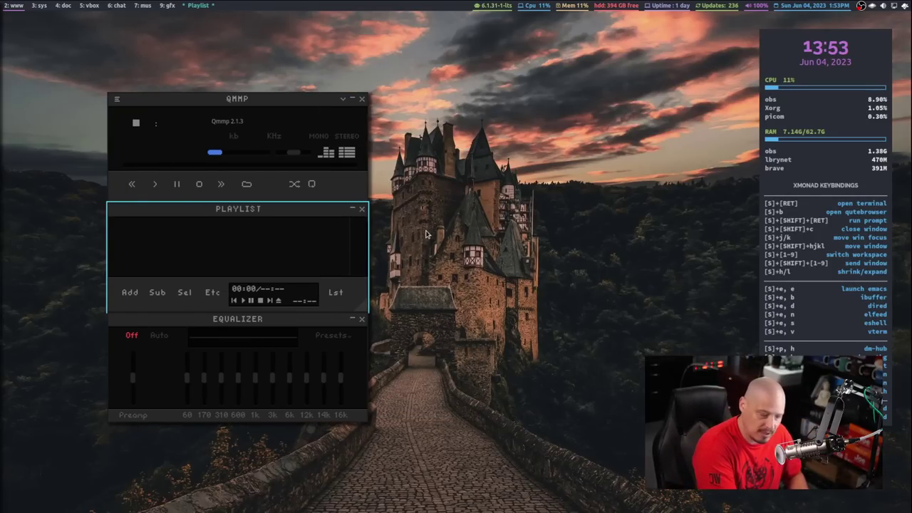
Step: Back in Brave, follow the Skins link on Qmmp's links page
key("super+1")
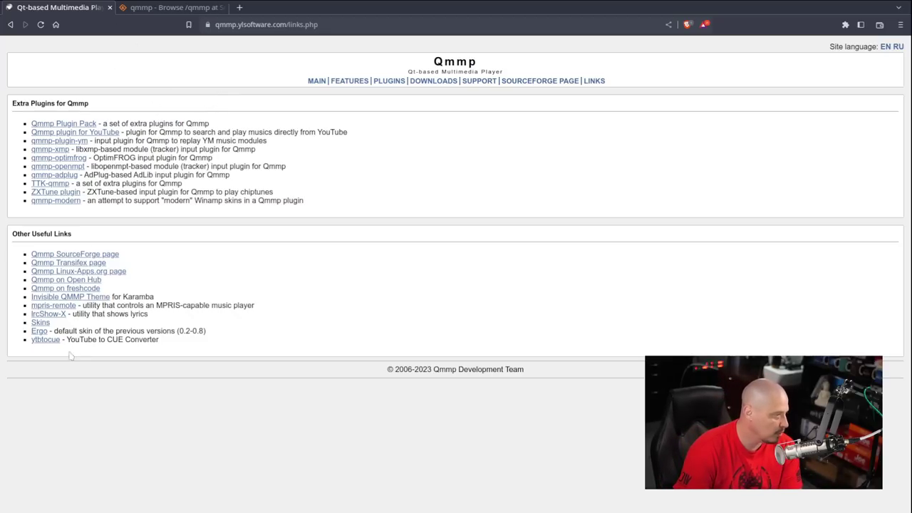
left_click(45, 324)
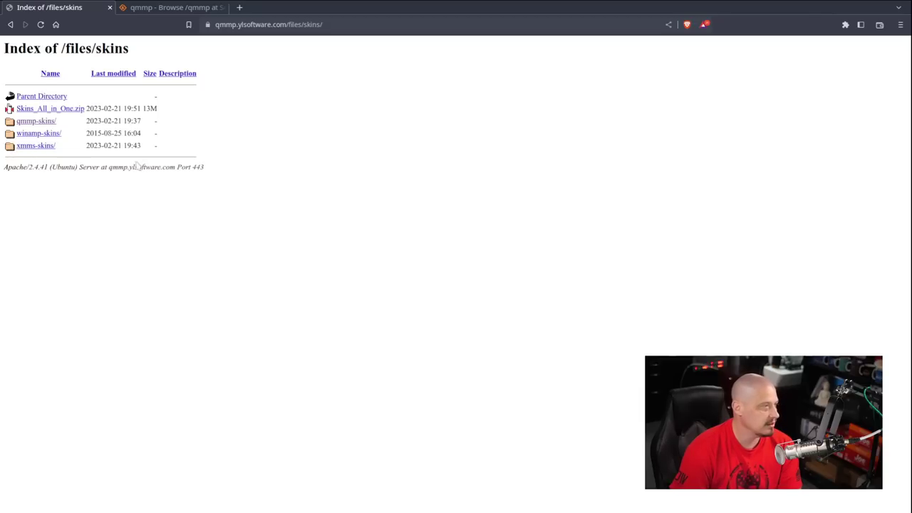
Step: View the qmmp-skins listing, then launch PCManFM on workspace 3
left_click(44, 123)
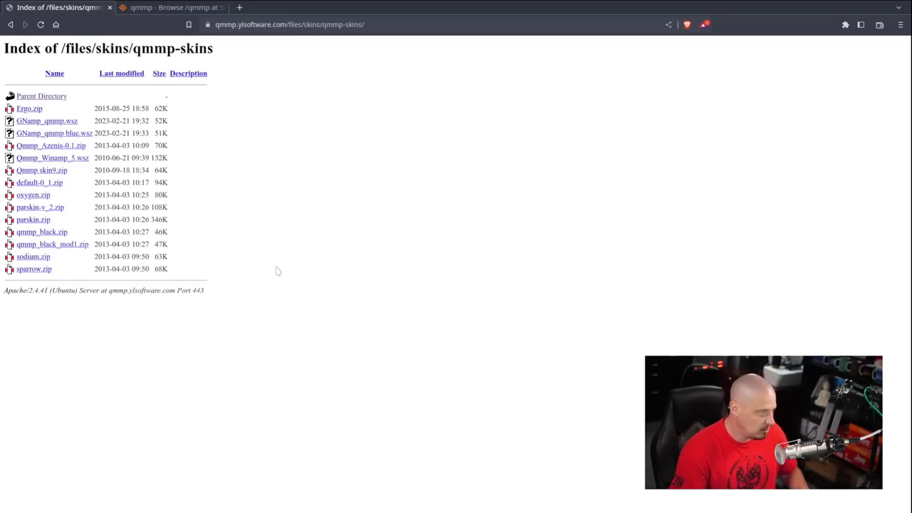
key("super+3")
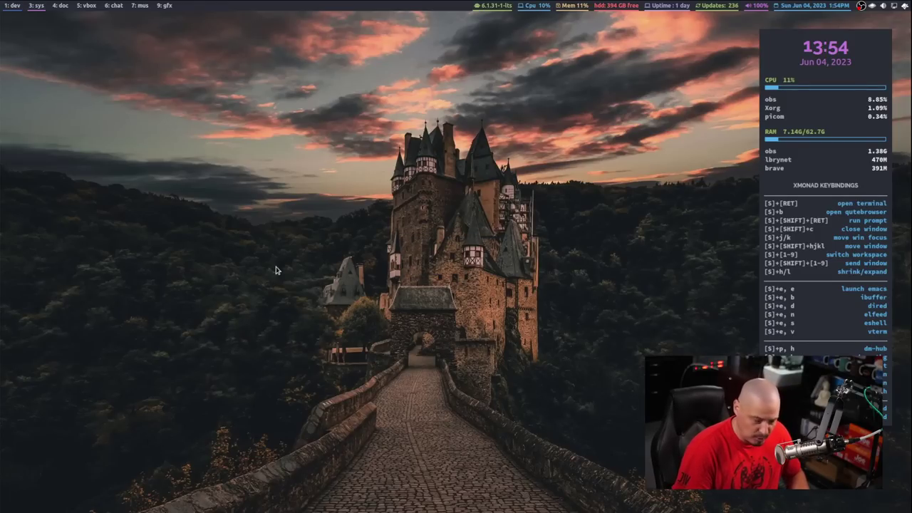
key("super+shift+Return")
type("pcmanfm")
key("Return")
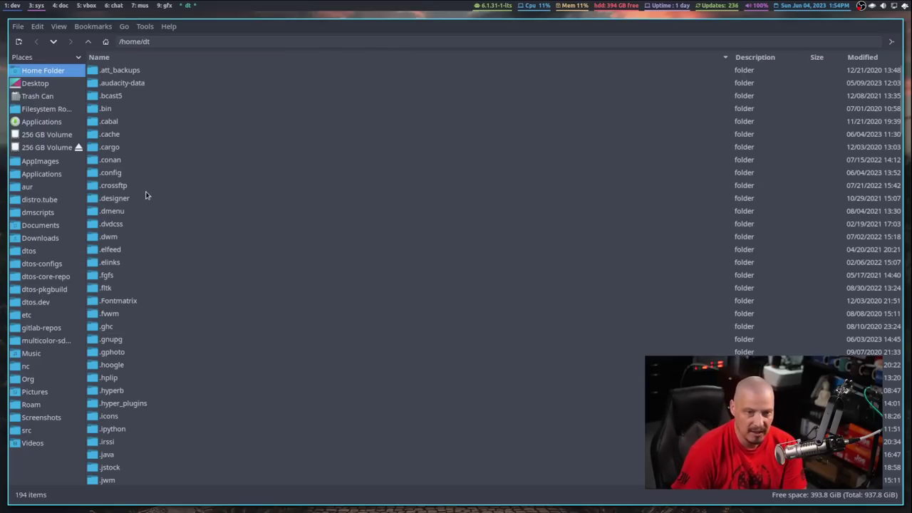
Step: Browse to .config/qmmp/skins to see the 14 skin archives, then go to dtos.dev
double_click(113, 175)
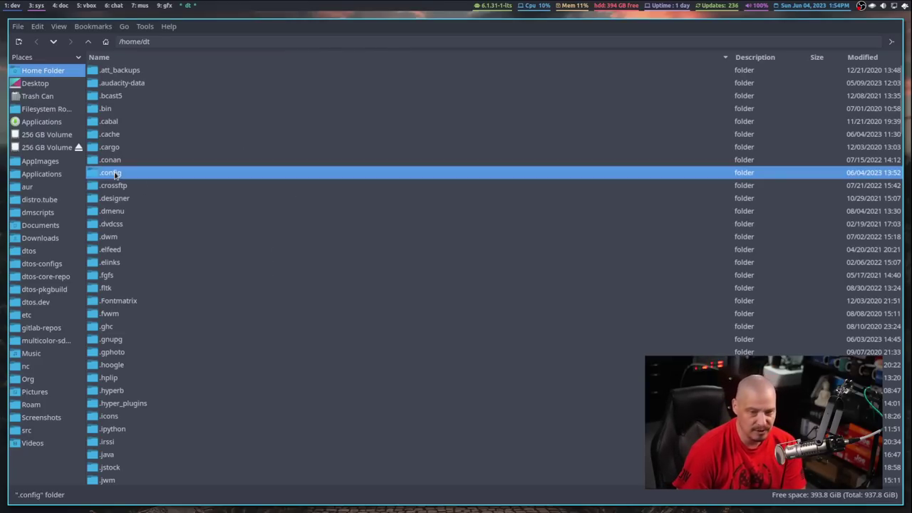
scroll(181, 190, "down", 20)
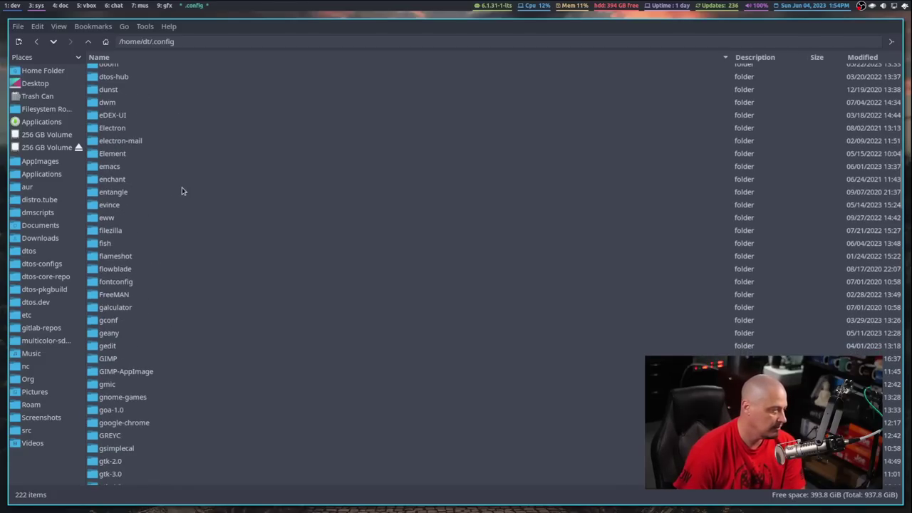
scroll(181, 190, "down", 3)
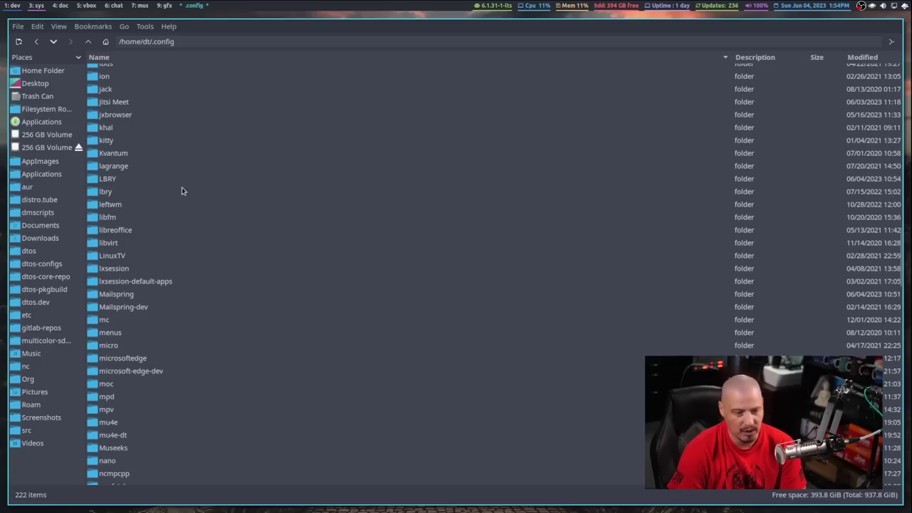
scroll(185, 268, "down", 15)
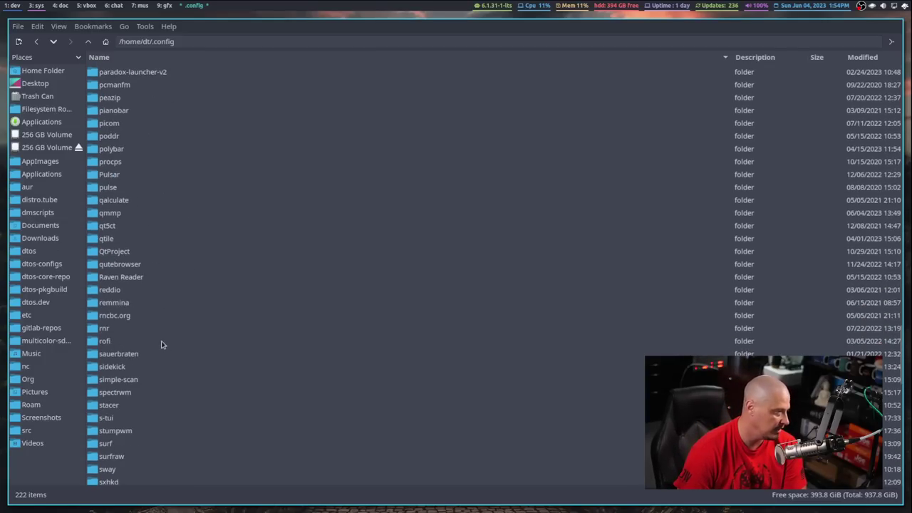
double_click(121, 215)
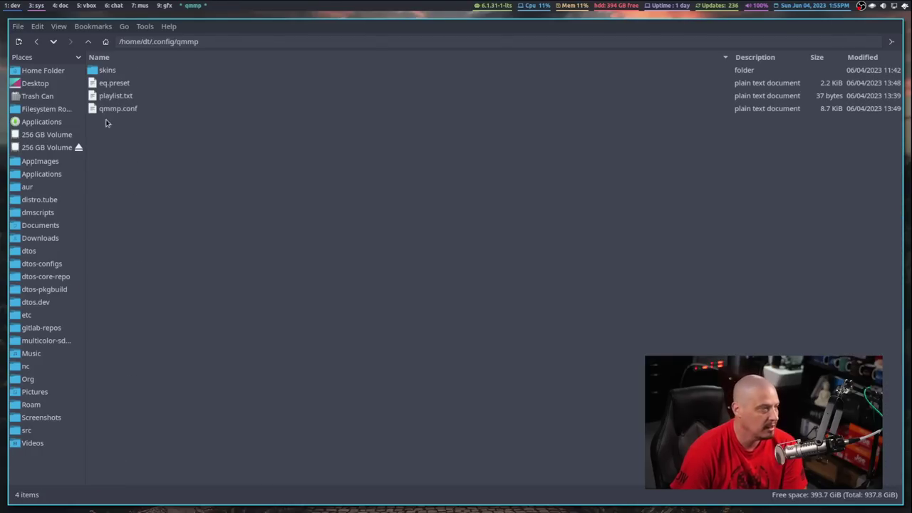
double_click(111, 71)
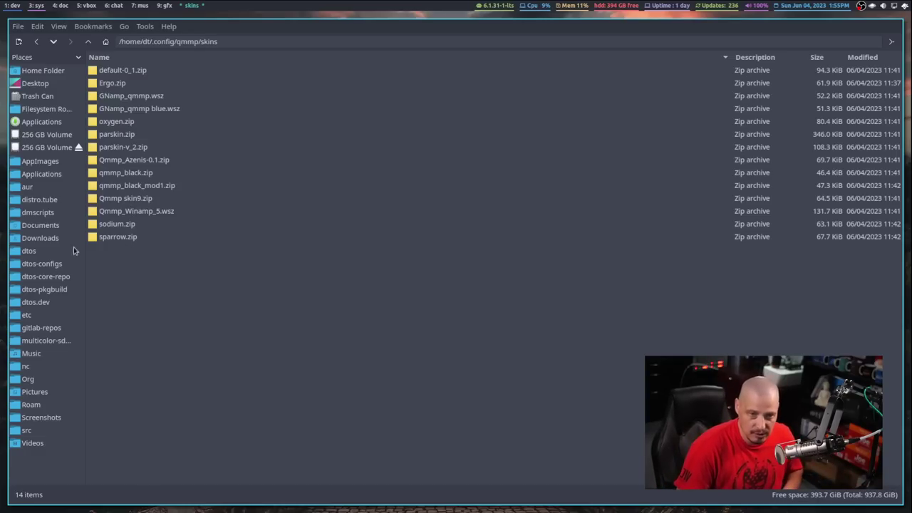
left_click(36, 302)
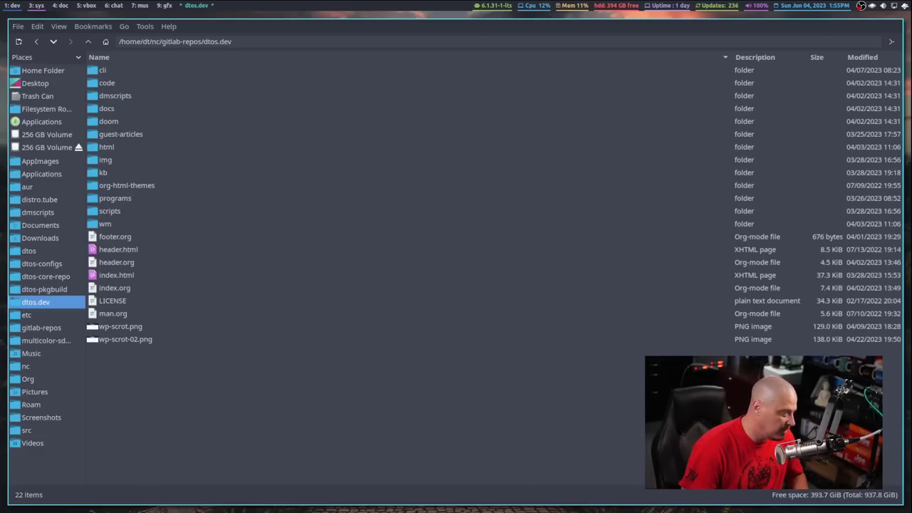
Step: Close the file manager and open Qmmp's Settings, moved right, showing the installed skins list
key("super+shift+c")
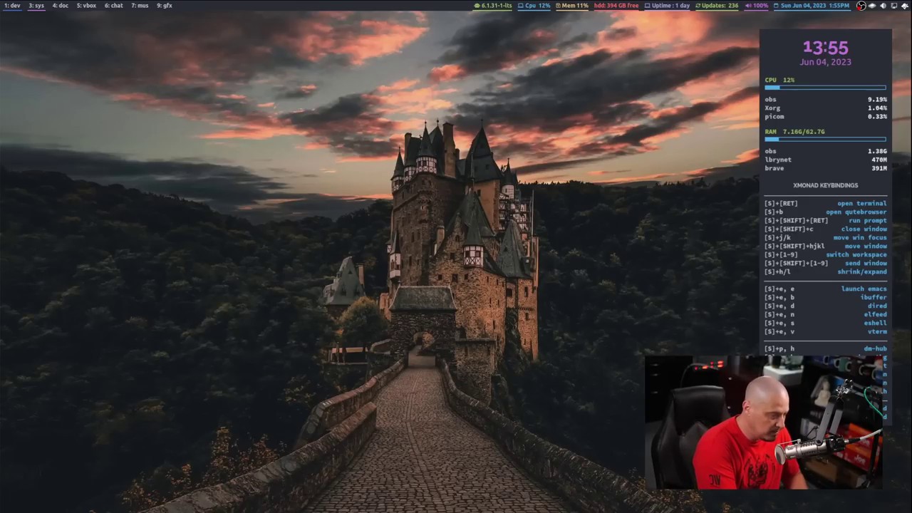
key("super+2")
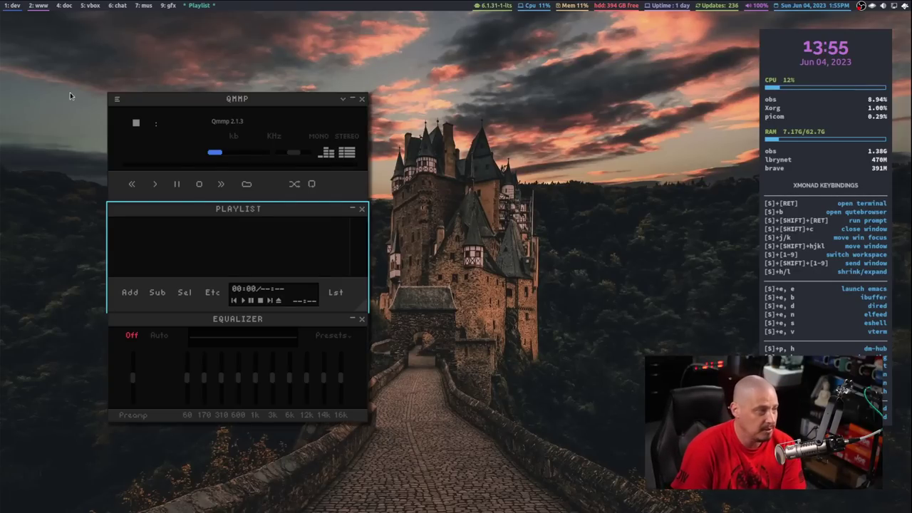
left_click(118, 99)
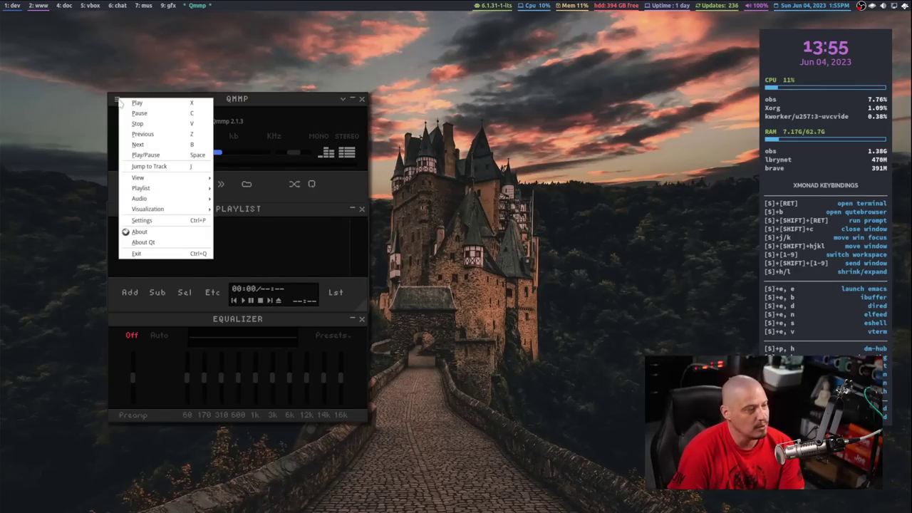
left_click(200, 220)
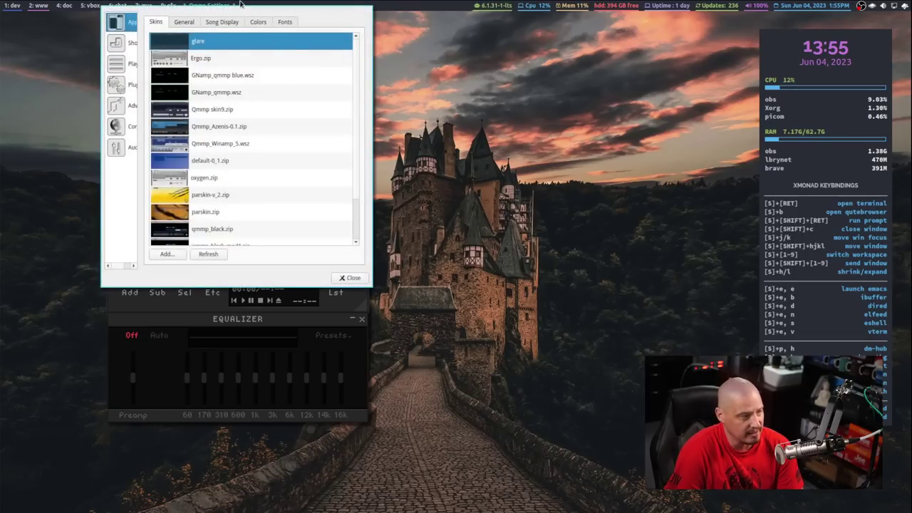
left_click_drag(255, 124, 617, 191)
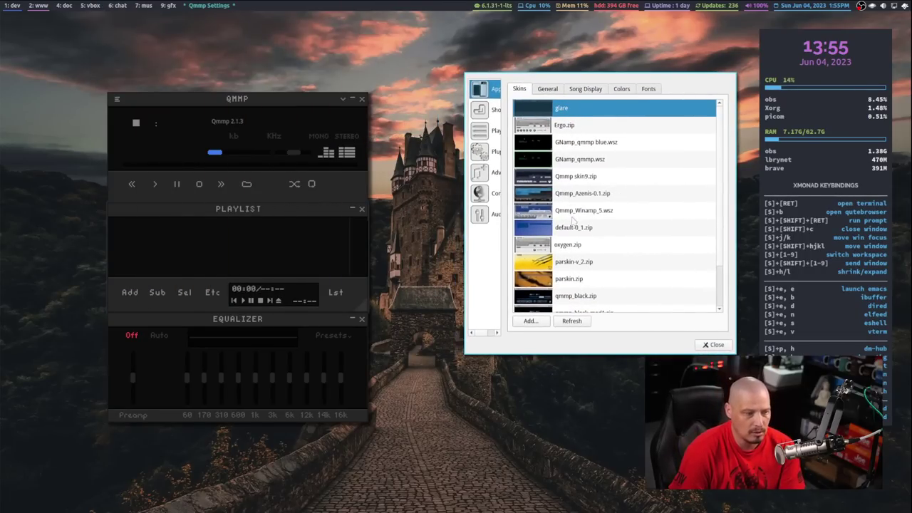
scroll(573, 242, "down", 1)
scroll(574, 264, "up", 1)
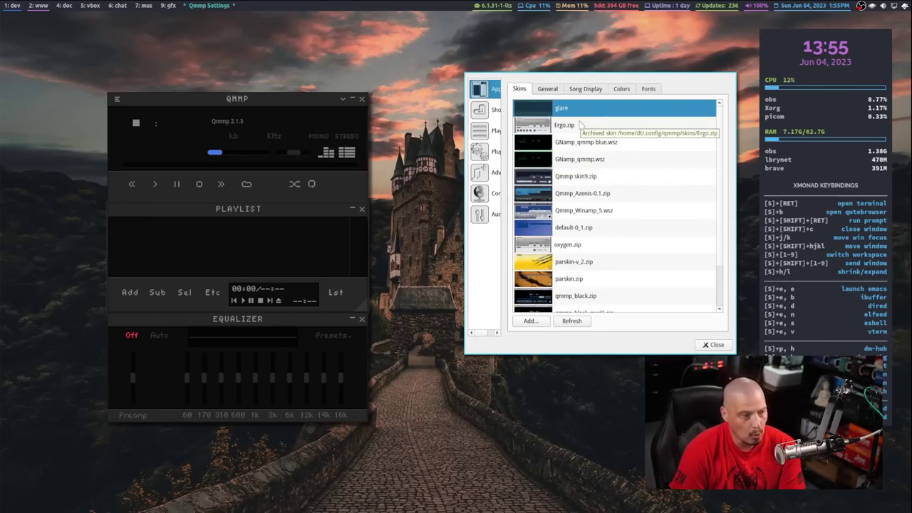
Step: Preview Ergo, GNamp blue, GNamp, skin9, Azenis, Winamp 5 and default skins, ending on oxygen.zip
left_click(578, 125)
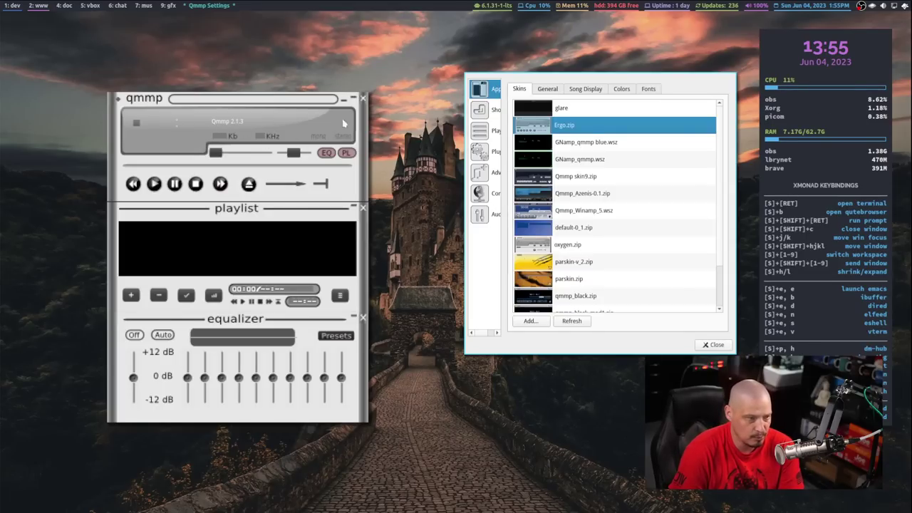
left_click(600, 142)
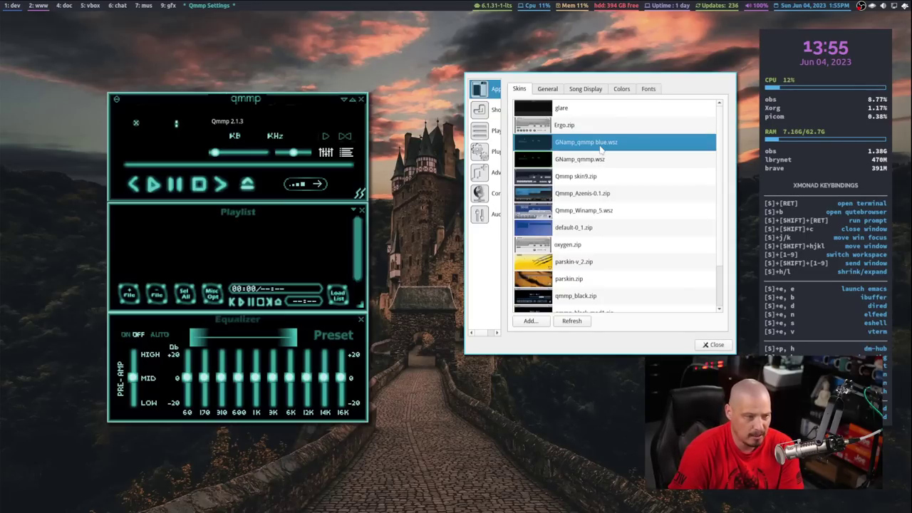
left_click(581, 160)
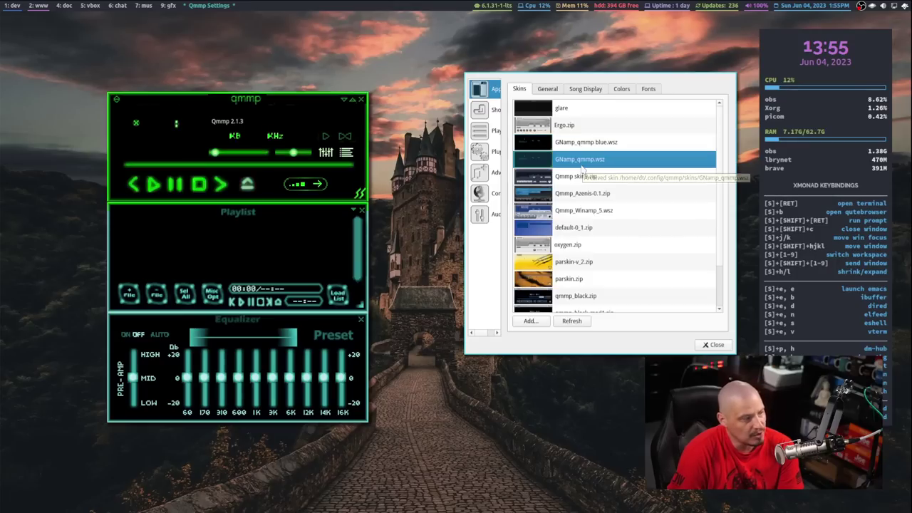
left_click(581, 182)
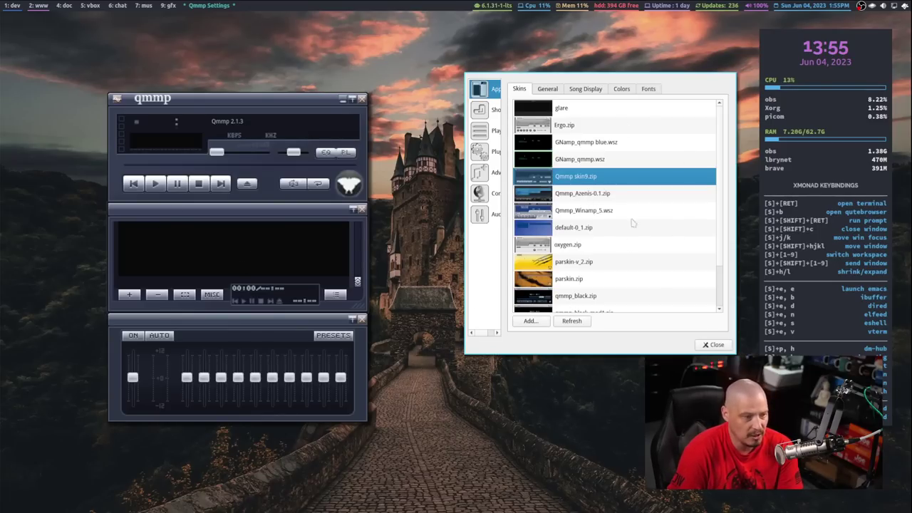
left_click(604, 199)
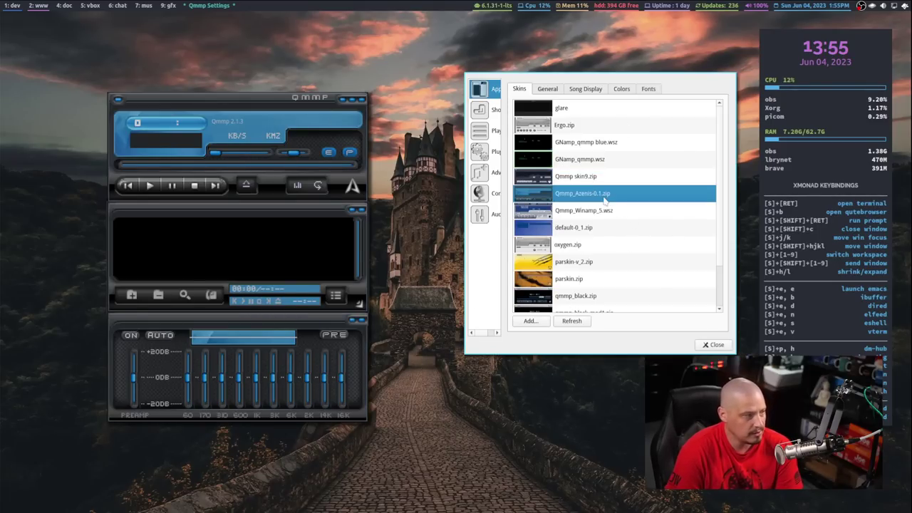
left_click(598, 212)
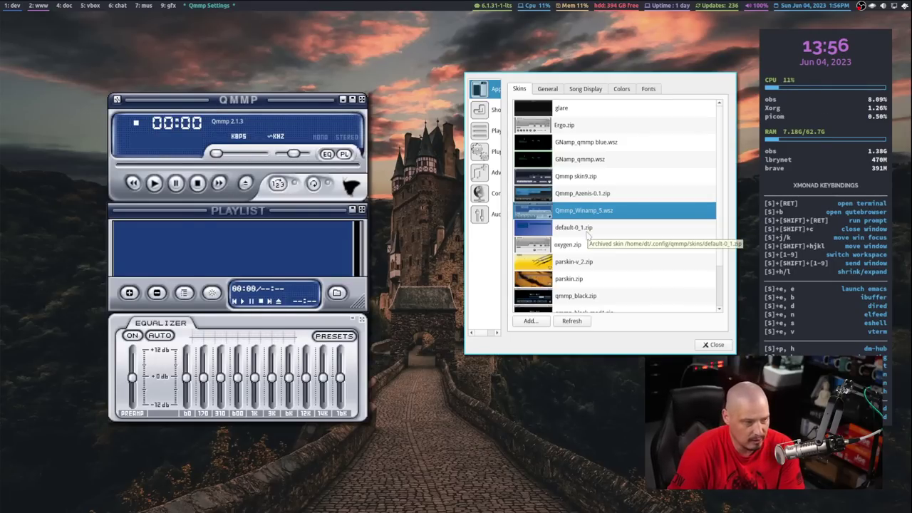
left_click(585, 227)
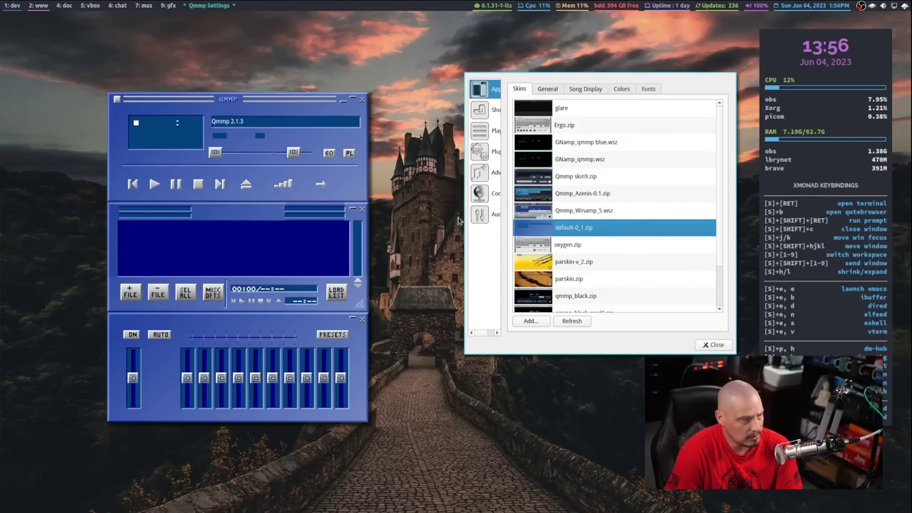
left_click(579, 246)
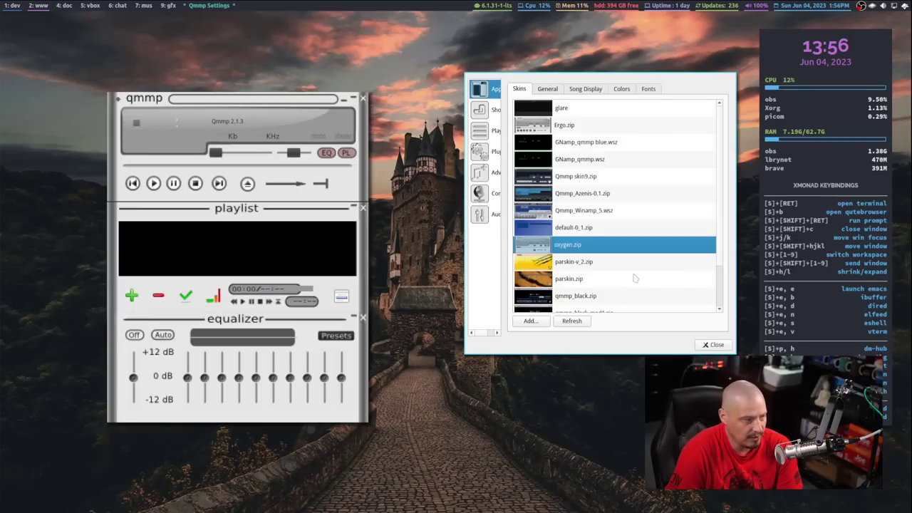
Step: Preview parskin-v_2, parskin, qmmp_black, qmmp_black_mod1 and sodium, then apply sparrow.zip and close Settings
left_click(570, 268)
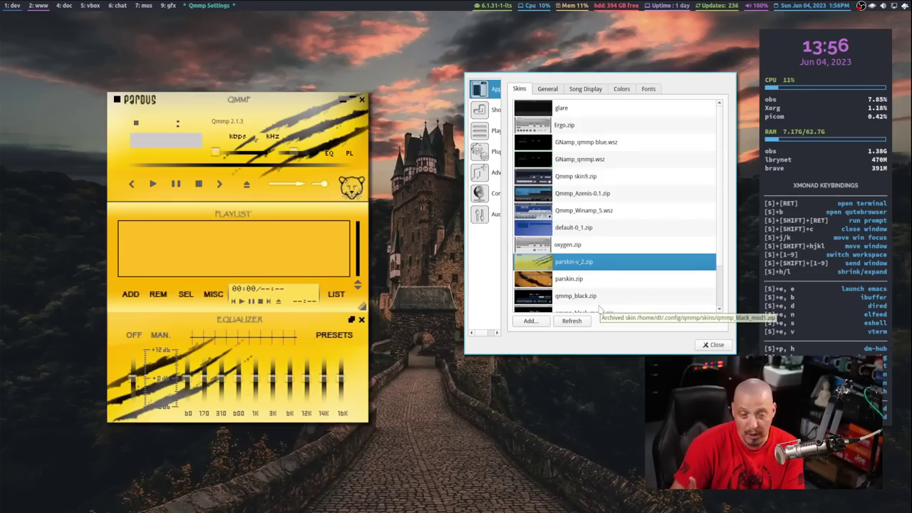
scroll(644, 281, "down", 1)
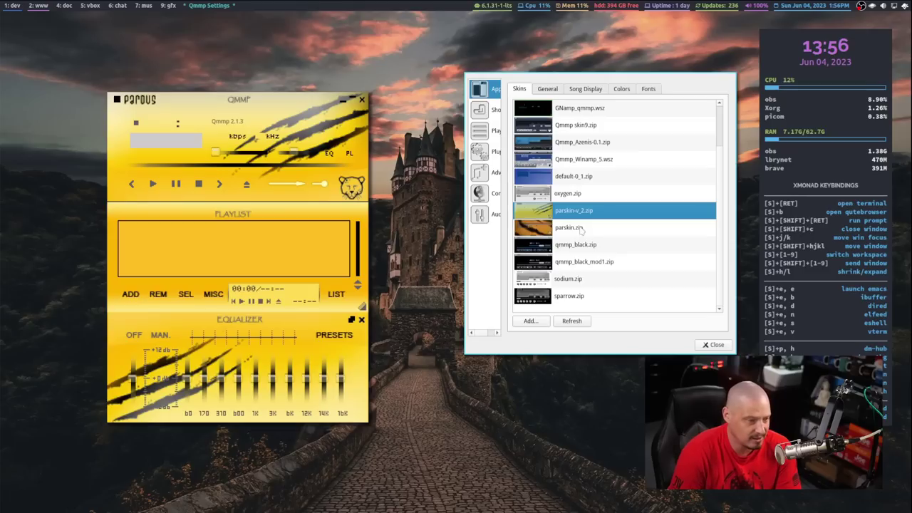
left_click(580, 228)
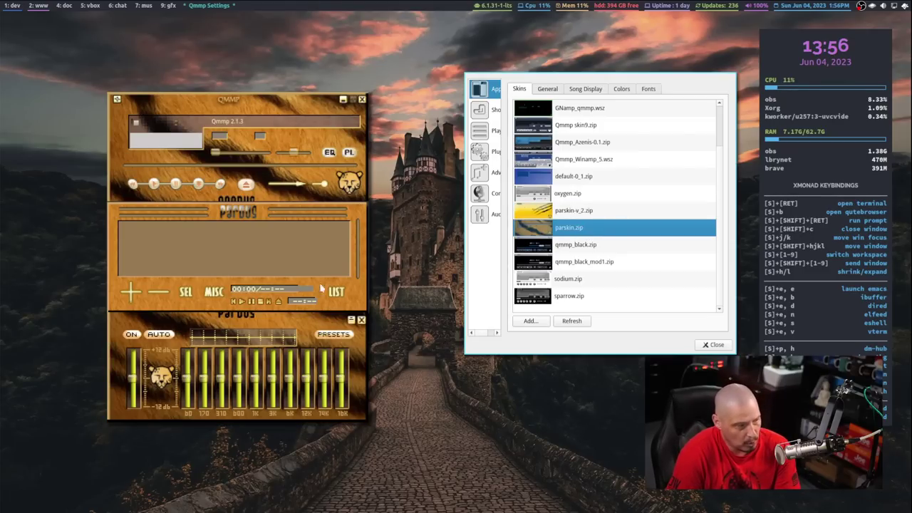
left_click(604, 247)
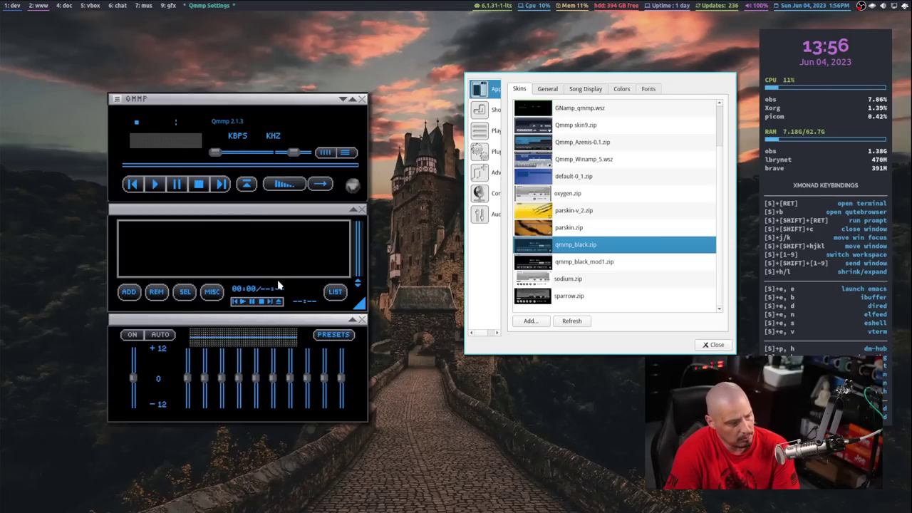
left_click(599, 264)
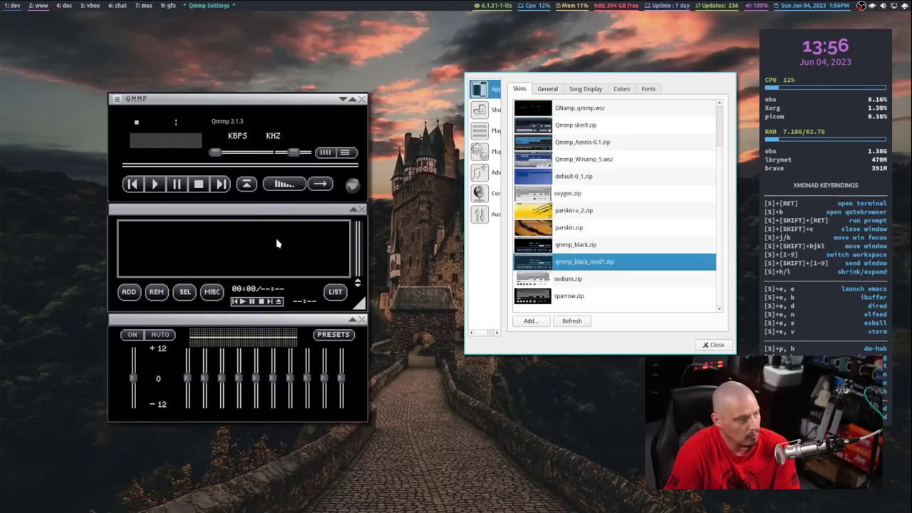
left_click(584, 285)
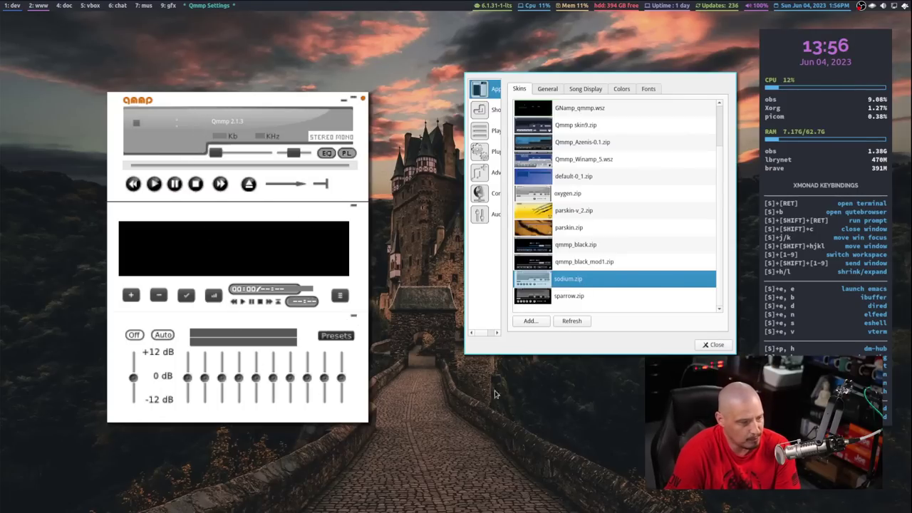
left_click(586, 298)
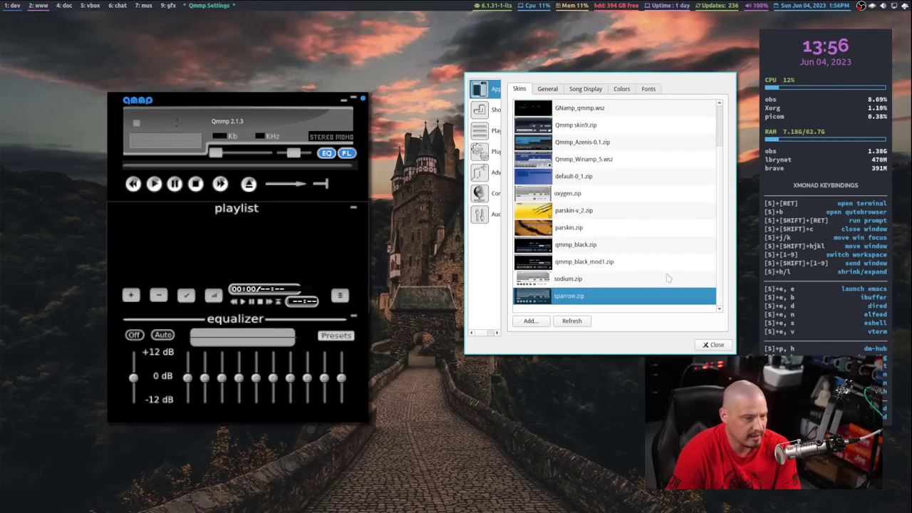
left_click(713, 344)
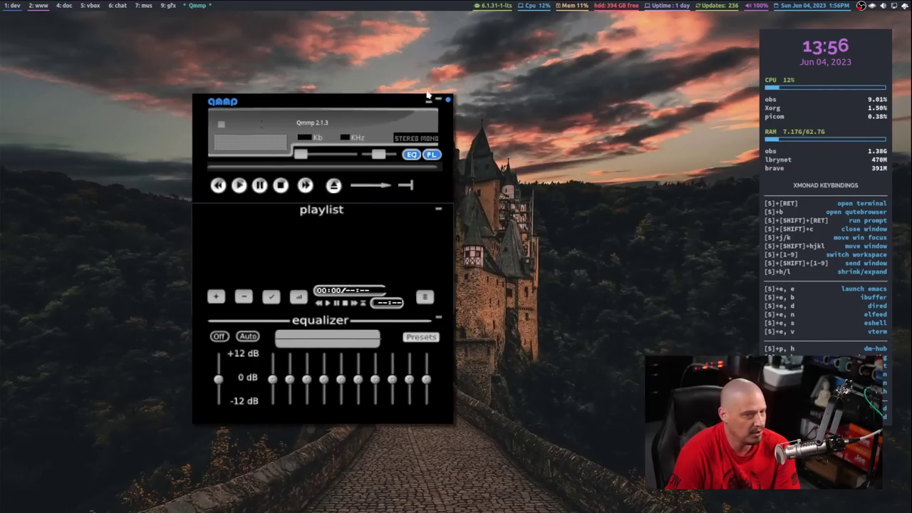
Step: Turn off Double Size for the player windows
right_click(364, 84)
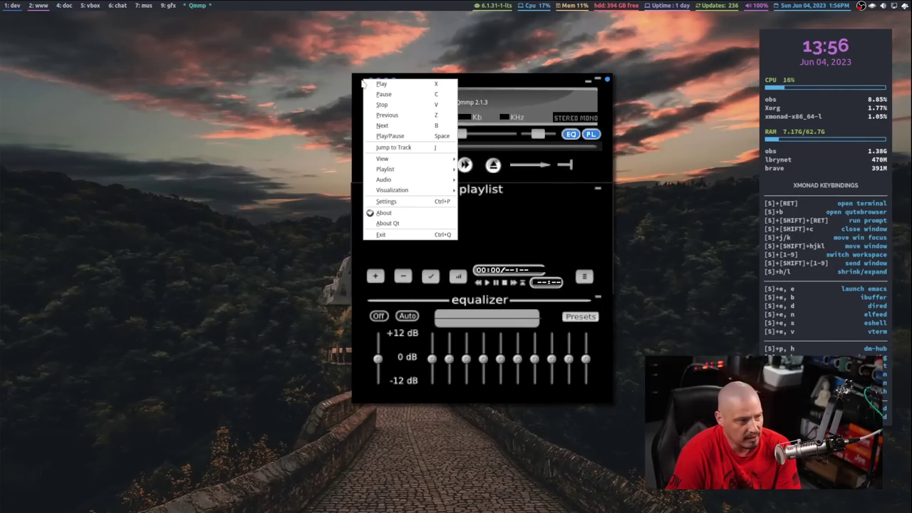
mouse_move(428, 164)
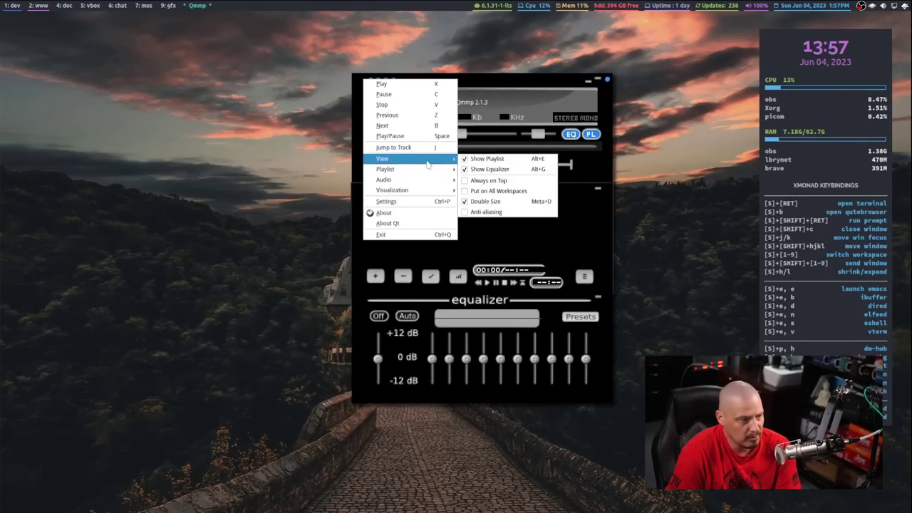
left_click(484, 201)
Step: Shrink the playlist, dock it and the equalizer under the main window, and move the stack upper left
left_click_drag(485, 186, 474, 132)
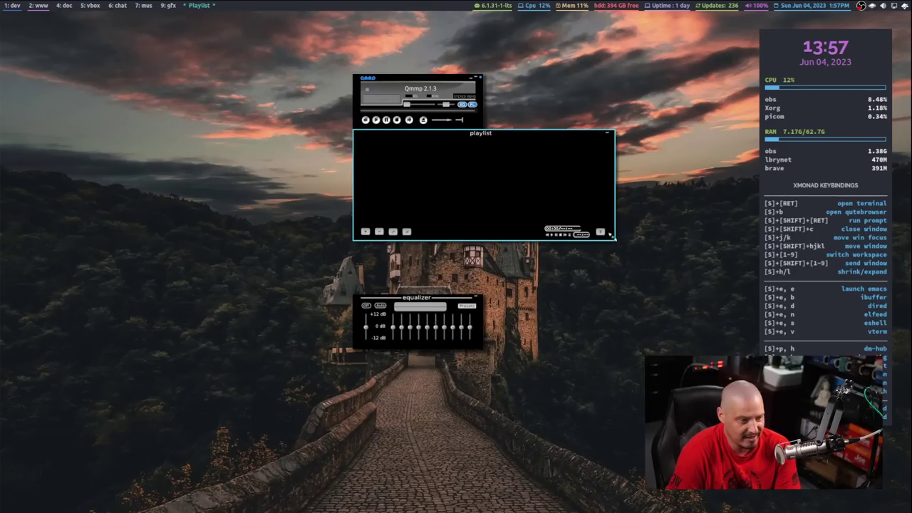
left_click_drag(612, 243, 482, 181)
left_click_drag(436, 151, 423, 137)
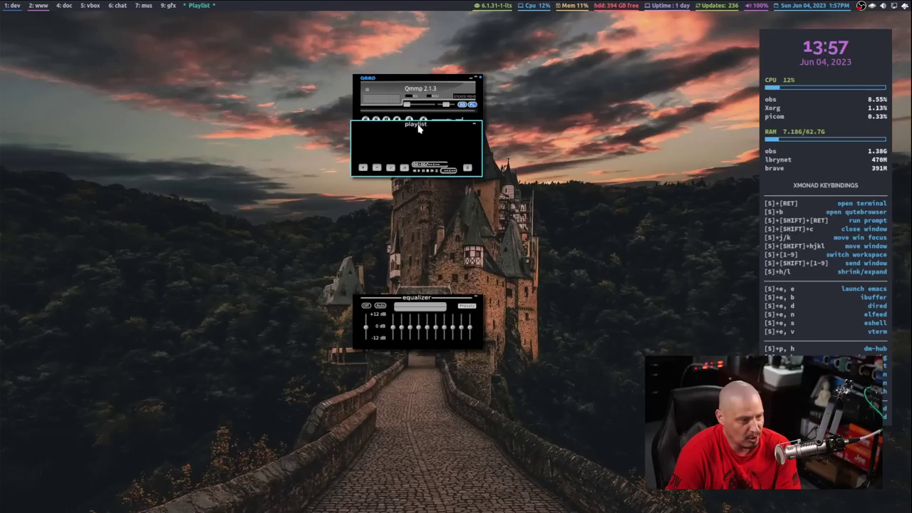
left_click_drag(429, 299, 430, 190)
left_click_drag(434, 83, 221, 131)
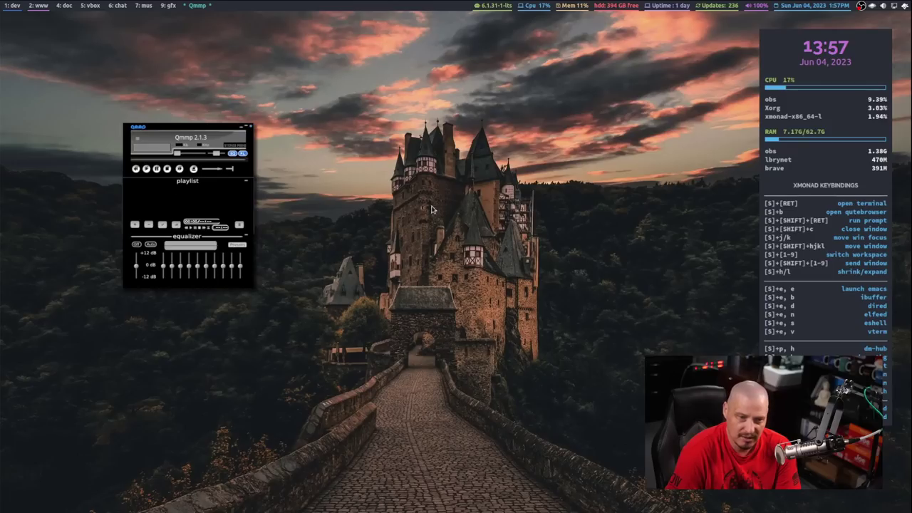